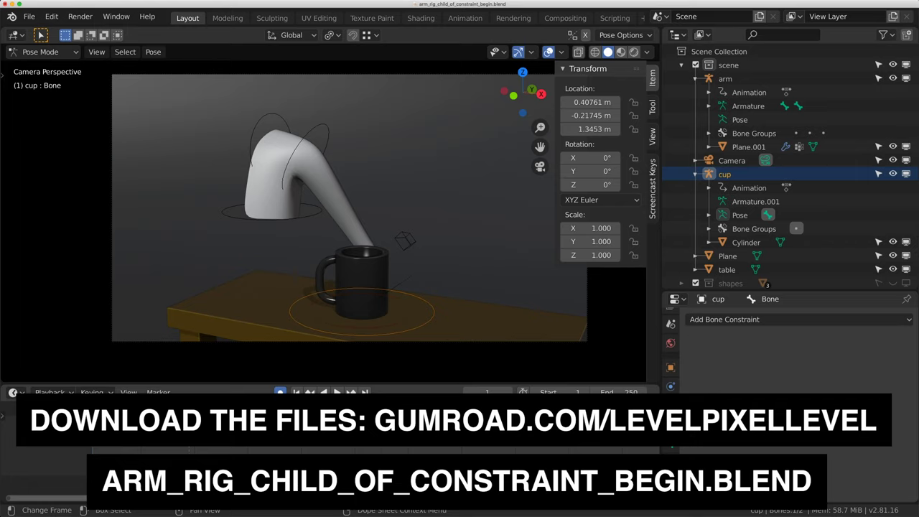
# Step: Scrub the arm's reach-and-grab animation and stop at frame 19, where the hand grips the mug
pyautogui.moveTo(189, 431)
pyautogui.mouseDown()
pyautogui.moveTo(280, 430)
pyautogui.moveTo(114, 416)
pyautogui.moveTo(363, 415)
pyautogui.moveTo(369, 428)
pyautogui.moveTo(464, 426)
pyautogui.moveTo(183, 424)
pyautogui.moveTo(86, 431)
pyautogui.moveTo(188, 440)
pyautogui.moveTo(86, 438)
pyautogui.moveTo(197, 439)
pyautogui.moveTo(88, 441)
pyautogui.moveTo(180, 444)
pyautogui.moveTo(190, 430)
pyautogui.moveTo(163, 438)
pyautogui.moveTo(162, 407)
pyautogui.moveTo(189, 413)
pyautogui.mouseUp()
pyautogui.click(359, 488)
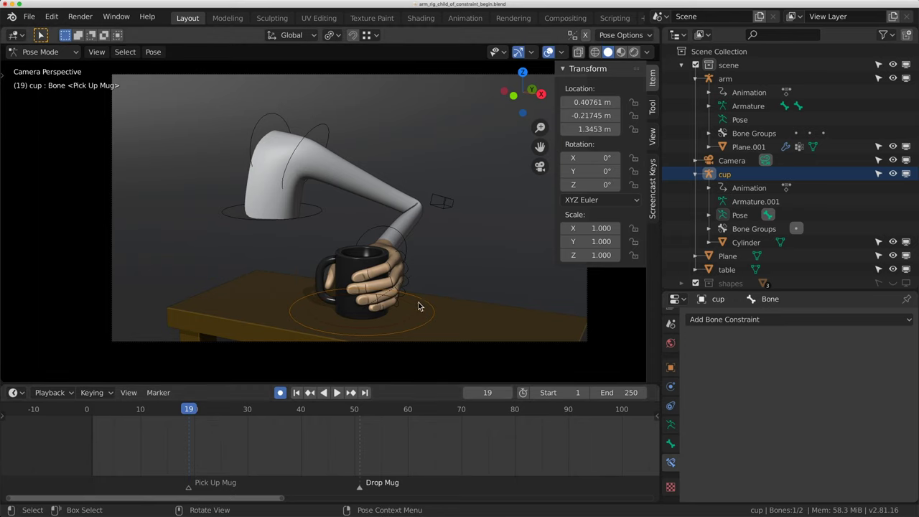
# Step: Keyframe the cup bone's location, rotation and scale at frame 19
pyautogui.press('t')
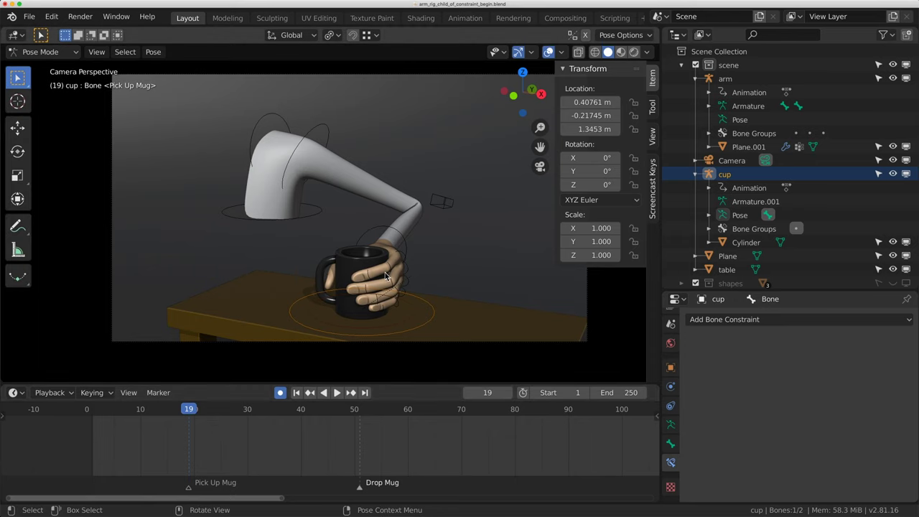
pyautogui.press('g')
pyautogui.press('Escape')
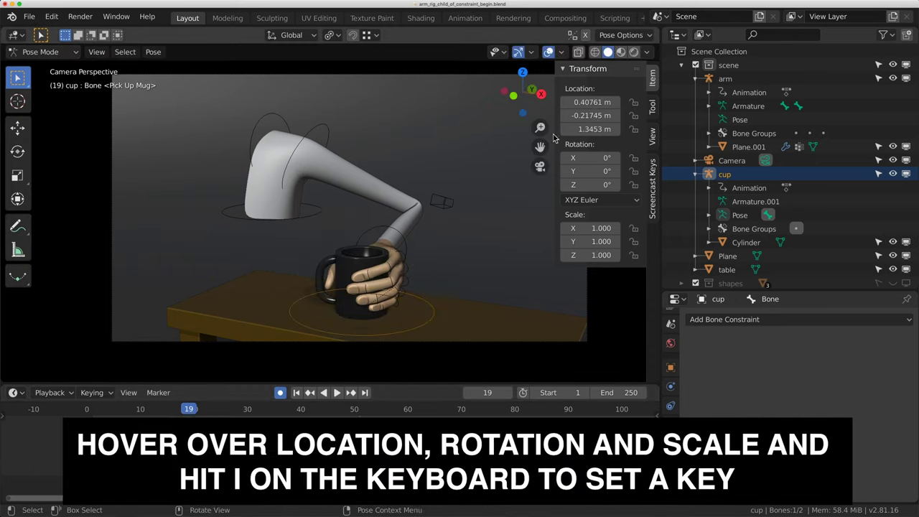
pyautogui.press('i')
pyautogui.press('i')
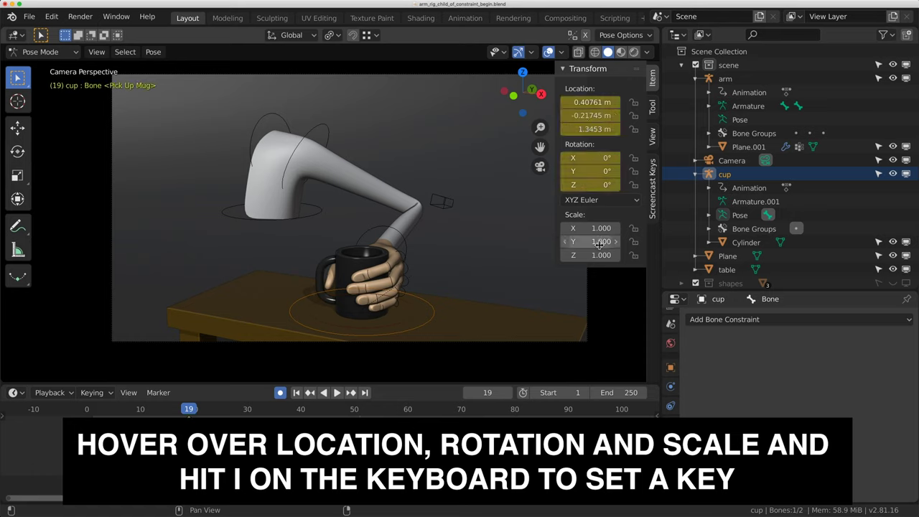
pyautogui.press('i')
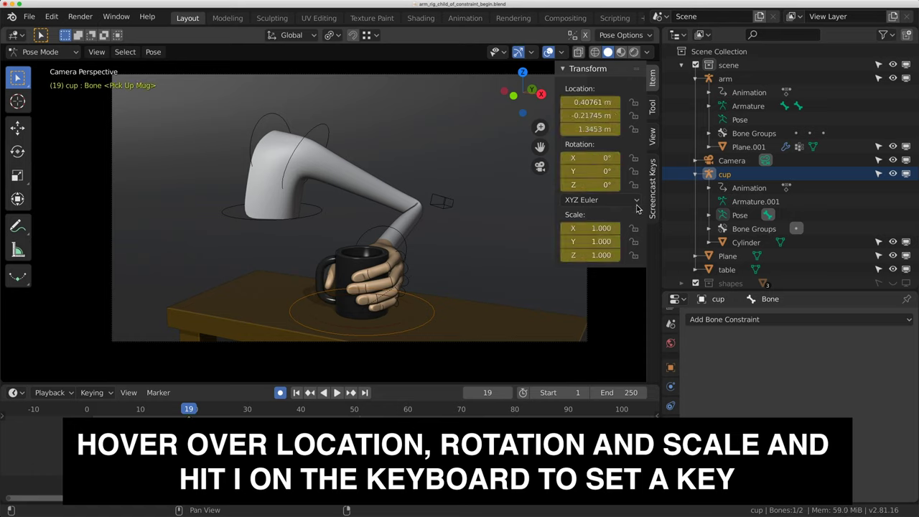
# Step: Add a Child Of bone constraint to the cup bone with target arm and bone hand_ik
pyautogui.click(652, 185)
pyautogui.click(652, 77)
pyautogui.click(713, 319)
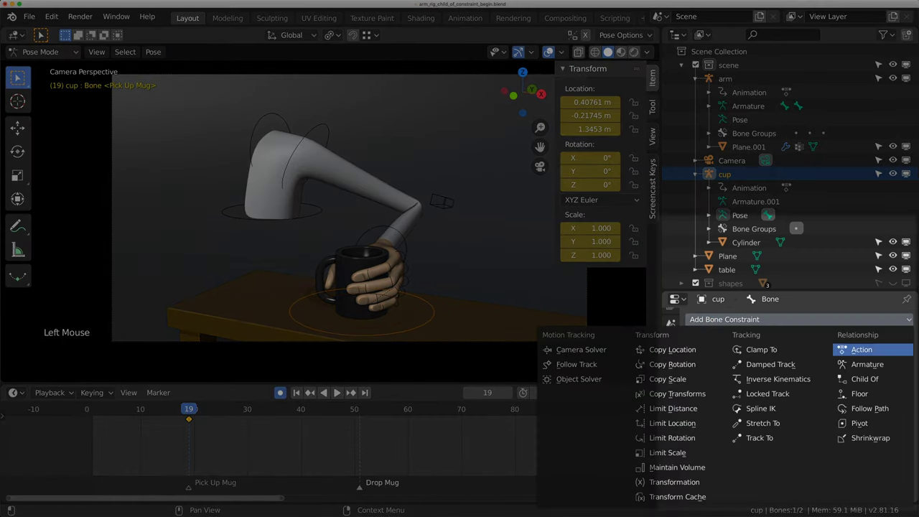
pyautogui.click(870, 383)
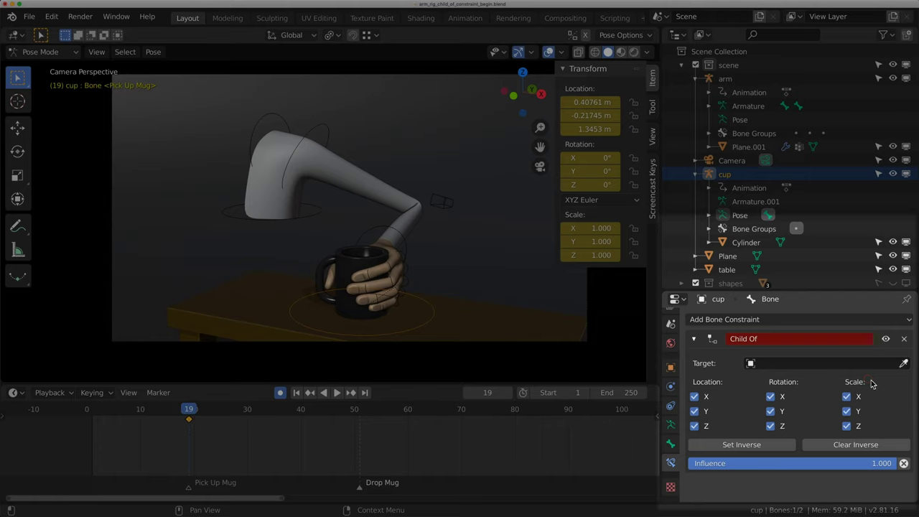
pyautogui.click(793, 362)
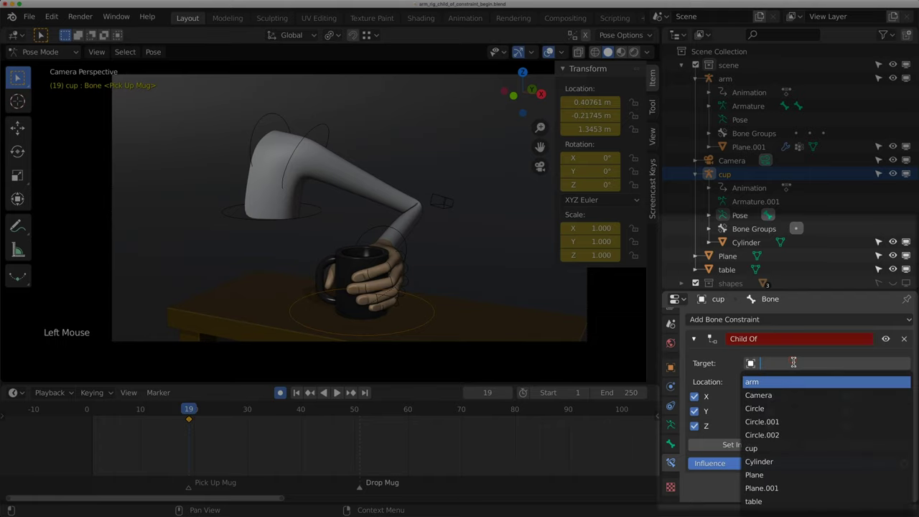
pyautogui.click(763, 383)
pyautogui.click(795, 381)
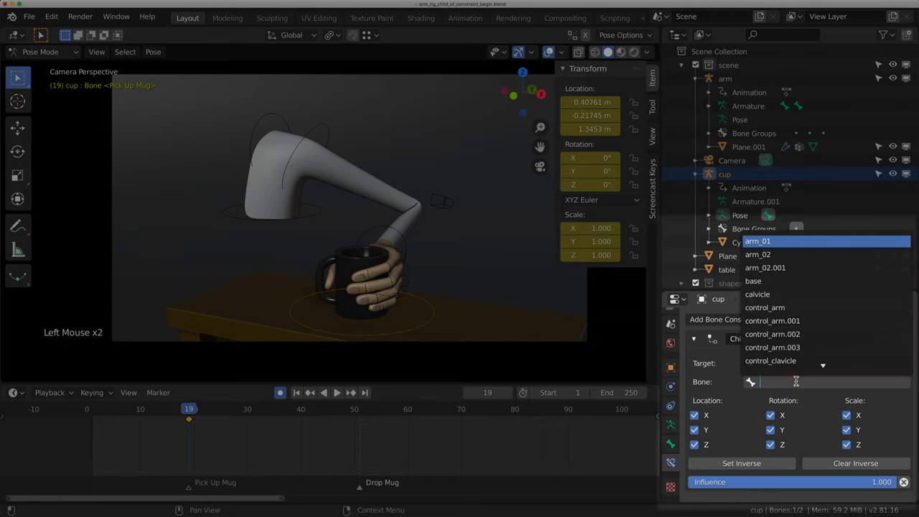
pyautogui.write('ha')
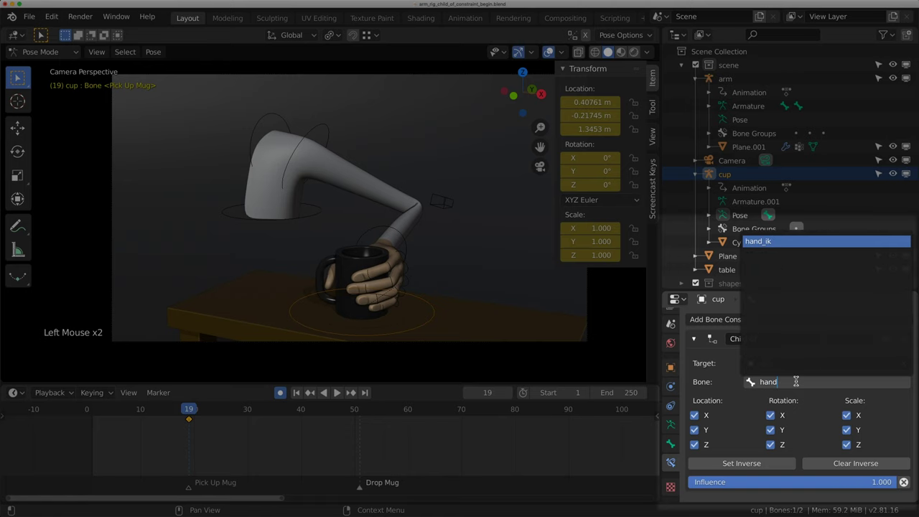
pyautogui.write('nd')
pyautogui.click(775, 243)
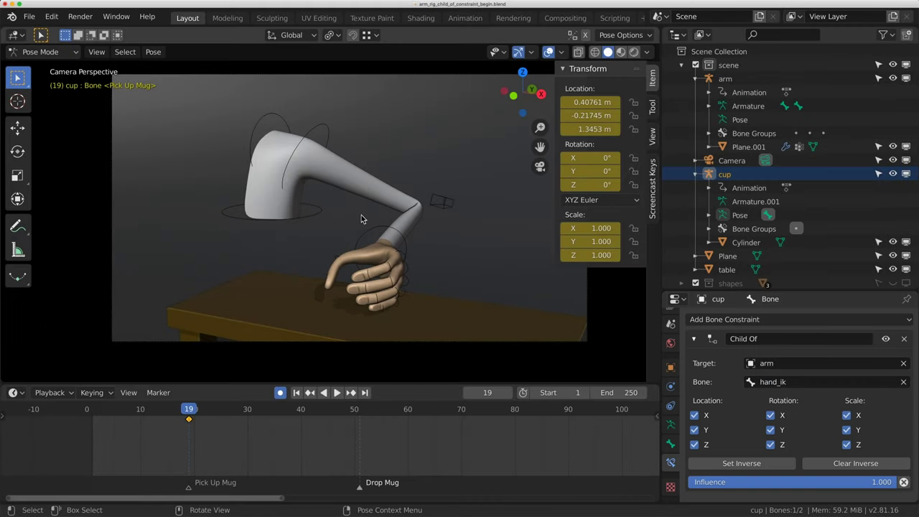
# Step: Reselect the cup bone and Set Inverse on its Child Of constraint, returning to camera view
pyautogui.press('KP_5')
pyautogui.press('KP_5')
pyautogui.press('KP_5')
pyautogui.scroll(-12, 322, 236)
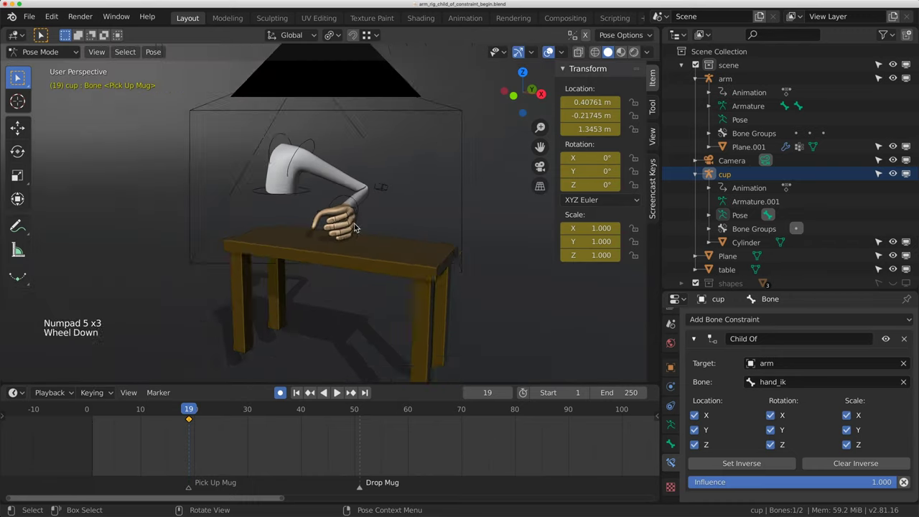
pyautogui.scroll(5, 278, 263)
pyautogui.scroll(3, 363, 233)
pyautogui.keyDown('shift'); pyautogui.moveTo(279, 263); pyautogui.dragTo(496, 164, button='middle'); pyautogui.keyUp('shift')
pyautogui.scroll(1, 334, 269)
pyautogui.click(503, 153)
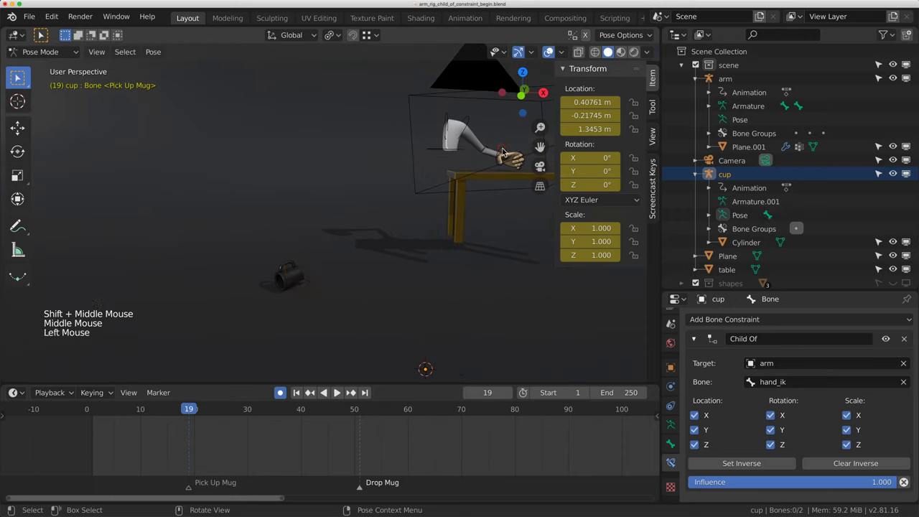
pyautogui.click(299, 254)
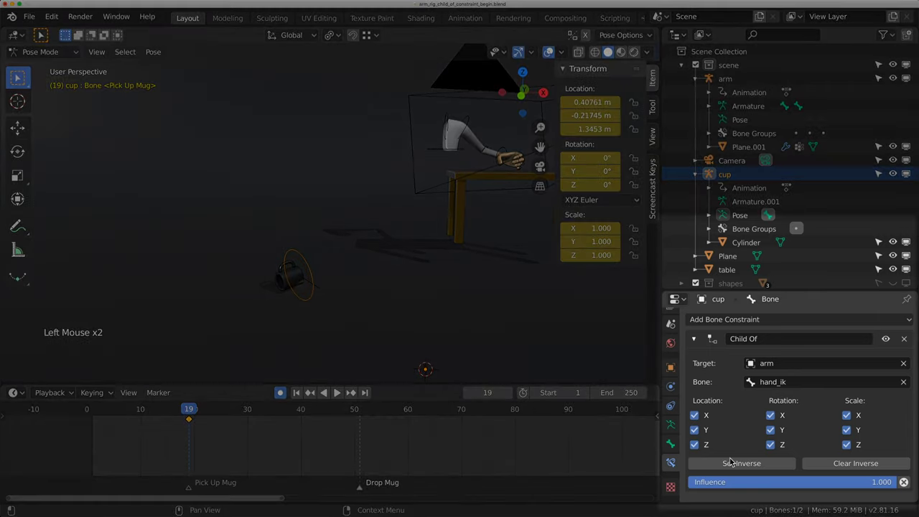
pyautogui.click(734, 465)
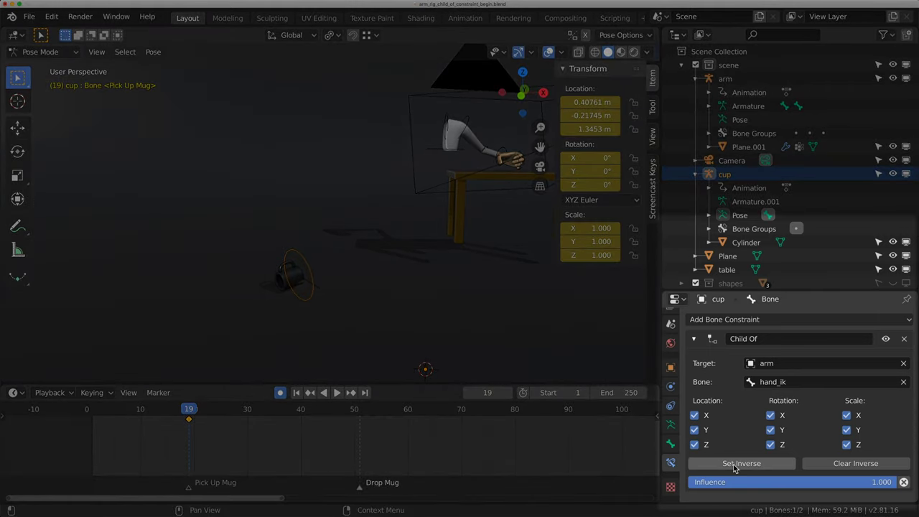
pyautogui.press('KP_0')
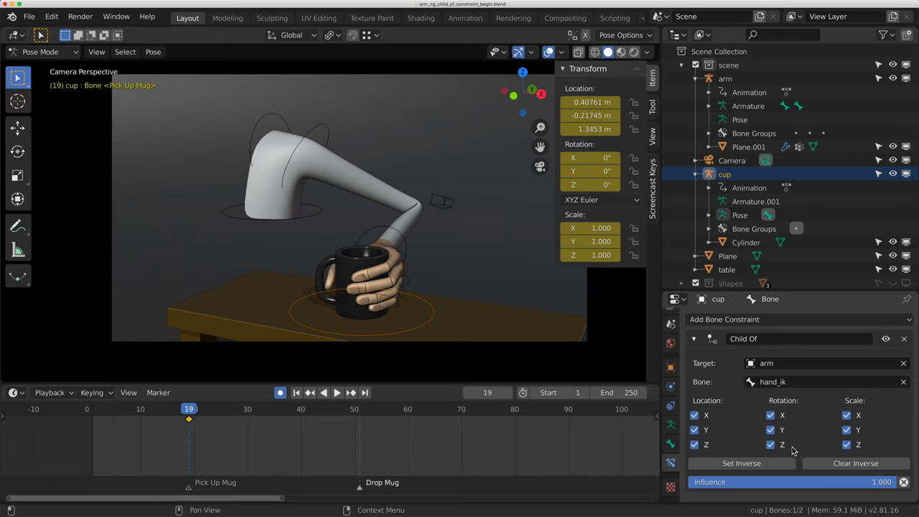
# Step: Key the Child Of influence at 1 on frame 19 and at 0 on frame 18
pyautogui.rightClick(772, 490)
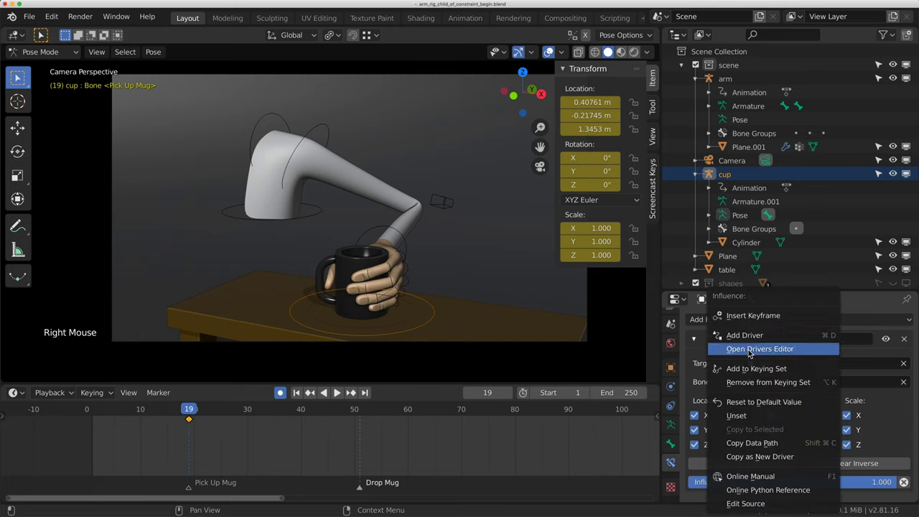
pyautogui.click(754, 316)
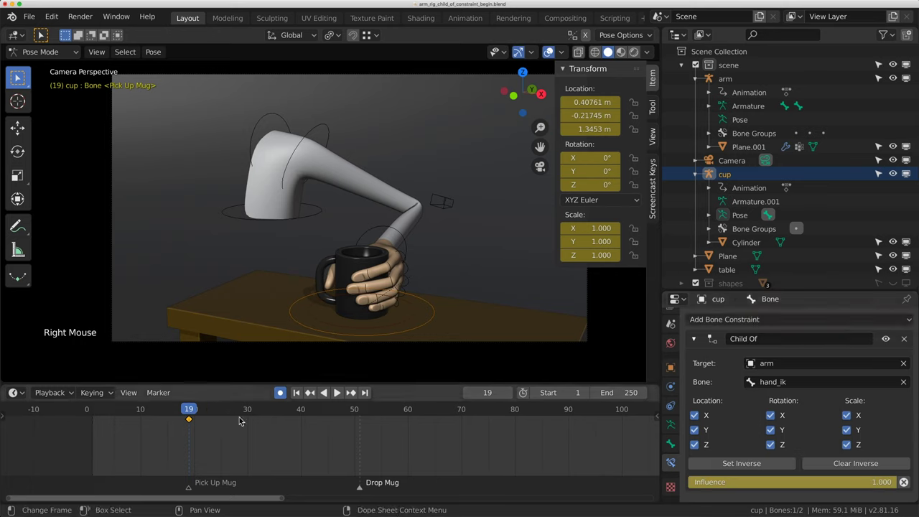
pyautogui.press('Left')
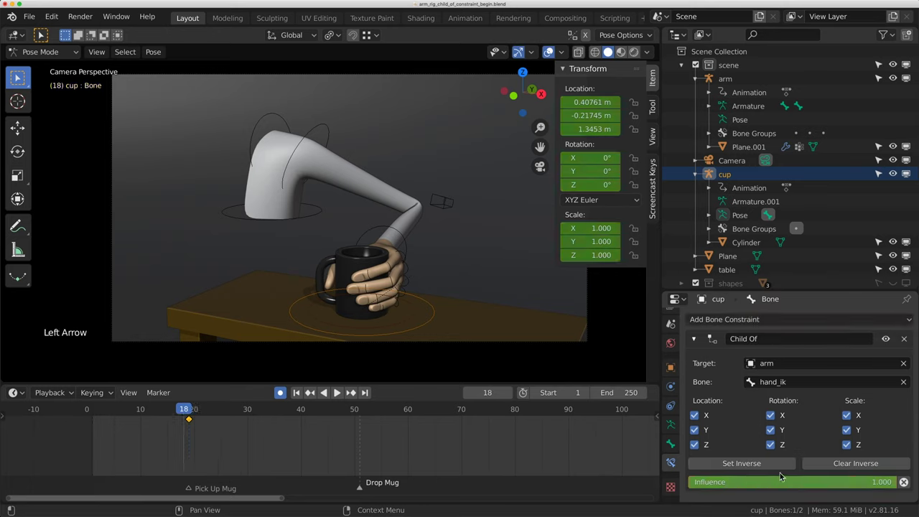
pyautogui.moveTo(854, 482); pyautogui.dragTo(687, 481)
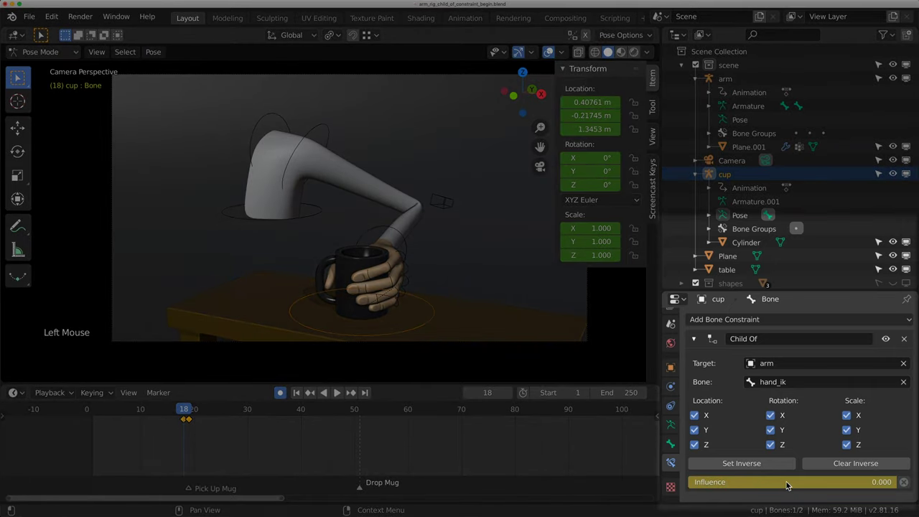
pyautogui.rightClick(772, 481)
pyautogui.click(772, 316)
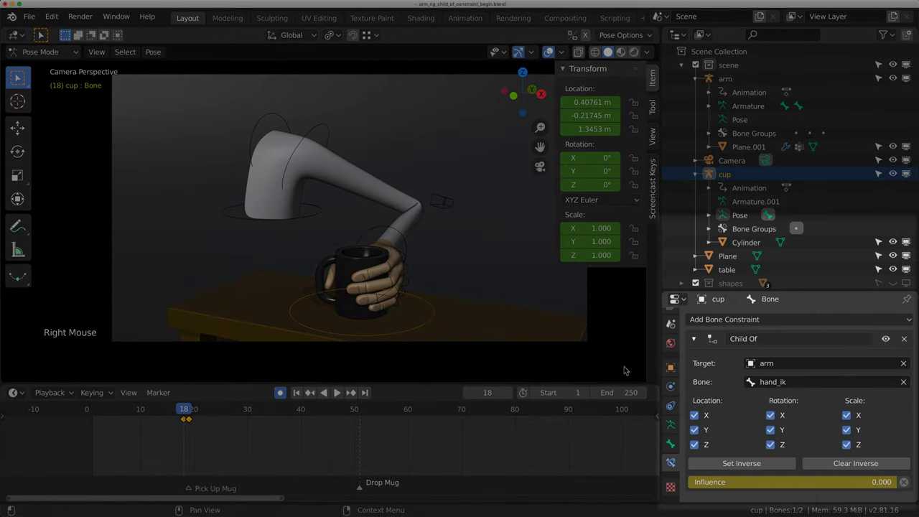
# Step: Scrub around frames 18–20 to check the hand grabbing and lifting the mug
pyautogui.moveTo(184, 415)
pyautogui.mouseDown()
pyautogui.moveTo(133, 414)
pyautogui.moveTo(187, 416)
pyautogui.mouseUp()
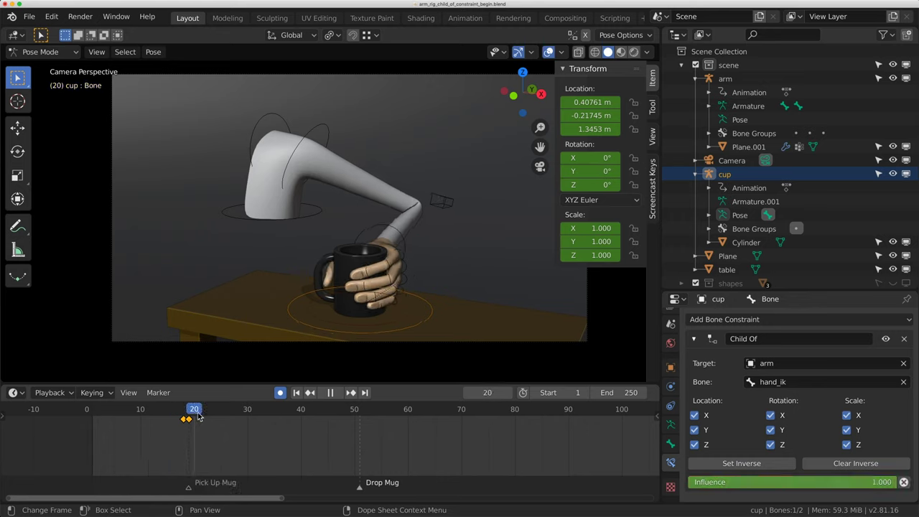
pyautogui.press('Escape')
pyautogui.moveTo(186, 417); pyautogui.dragTo(354, 411)
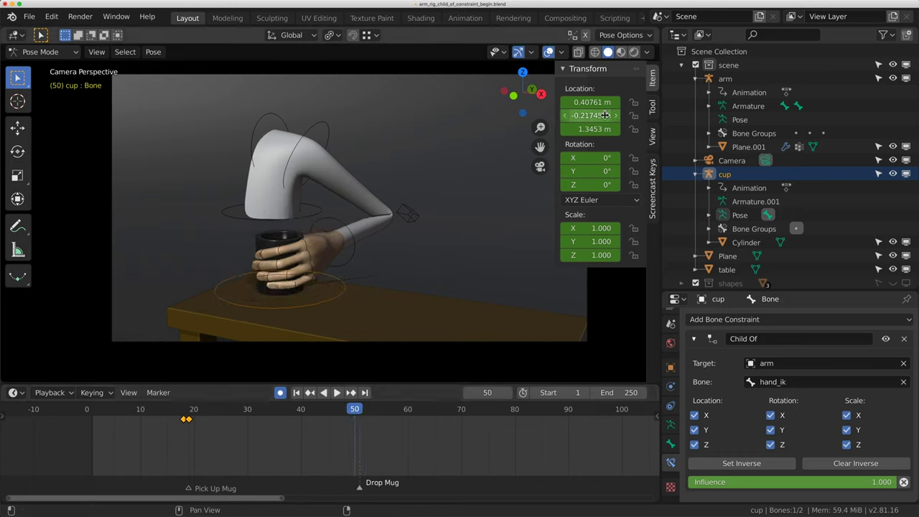
# Step: Keyframe the cup bone's location, rotation and scale at frame 50
pyautogui.press('i')
pyautogui.press('i')
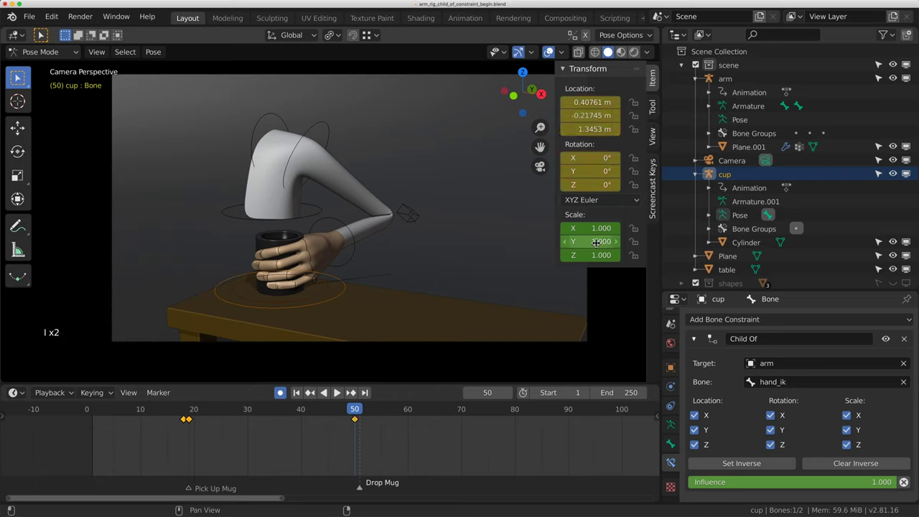
pyautogui.press('i')
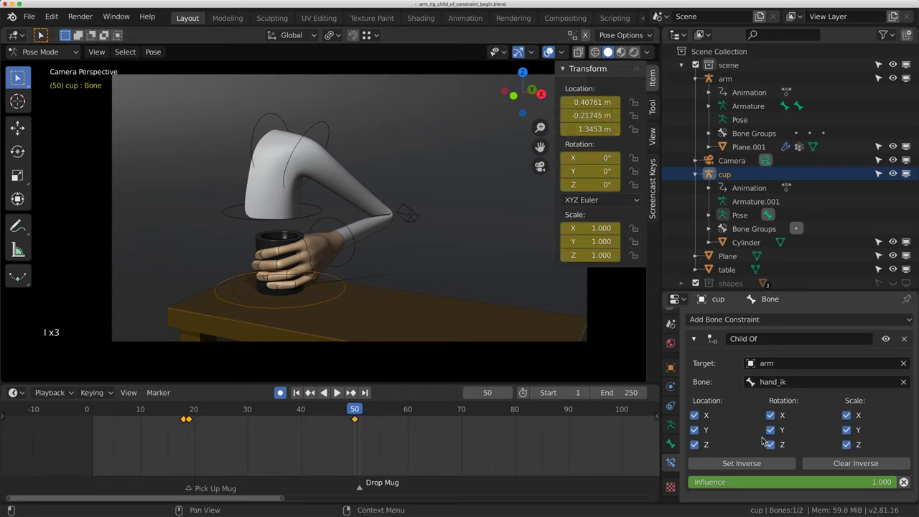
pyautogui.press('i')
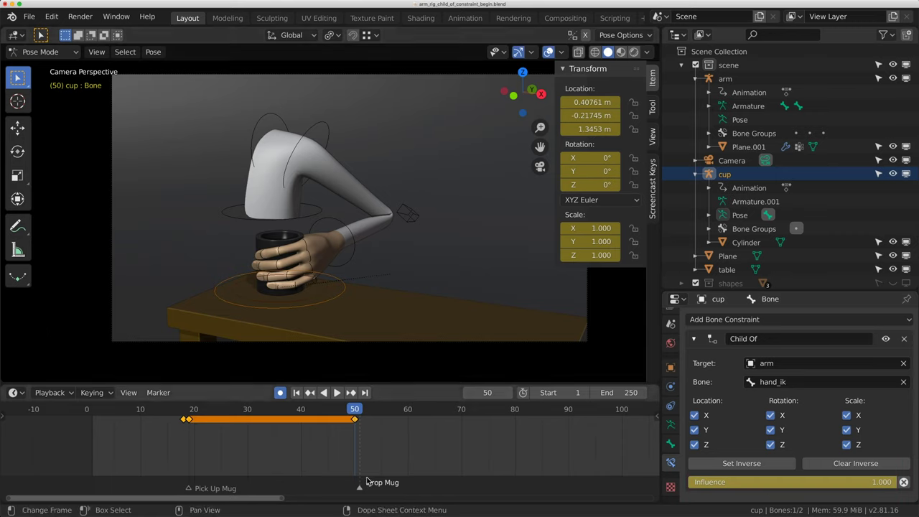
# Step: Jump to frame 51 and key the Child Of influence at 1.000
pyautogui.click(496, 394)
pyautogui.press('Return')
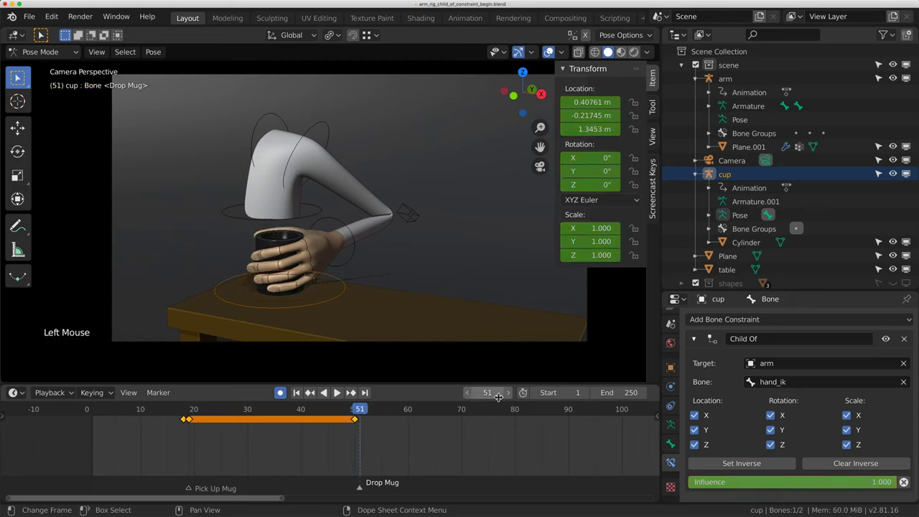
pyautogui.moveTo(849, 485)
pyautogui.mouseDown()
pyautogui.moveTo(651, 485)
pyautogui.moveTo(850, 485)
pyautogui.mouseUp()
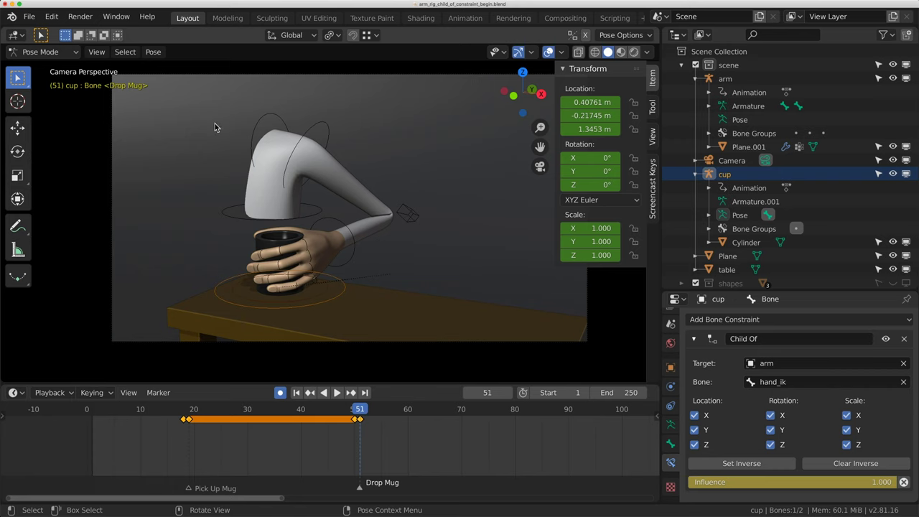
pyautogui.click(158, 54)
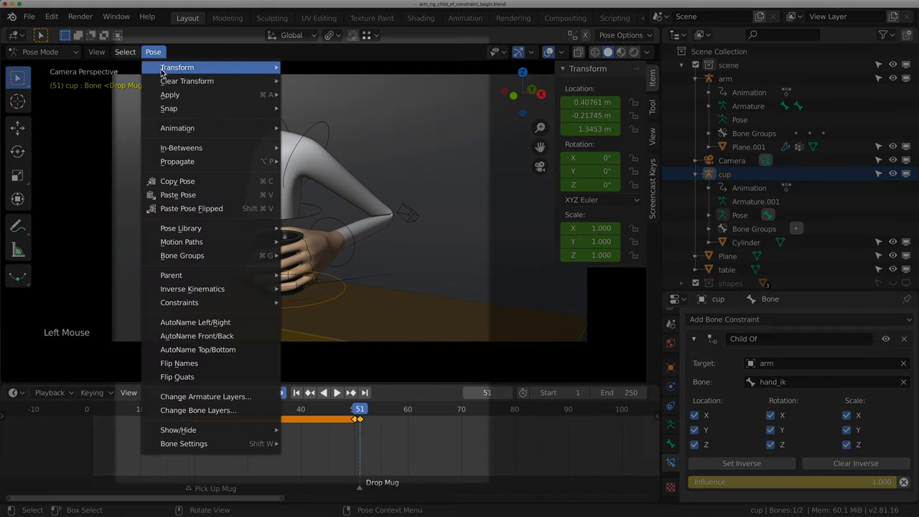
# Step: Apply Visual Transform to Pose, giving location 0.20032, -0.16677, 1.3453 m and Z -40.3°
pyautogui.moveTo(169, 98)
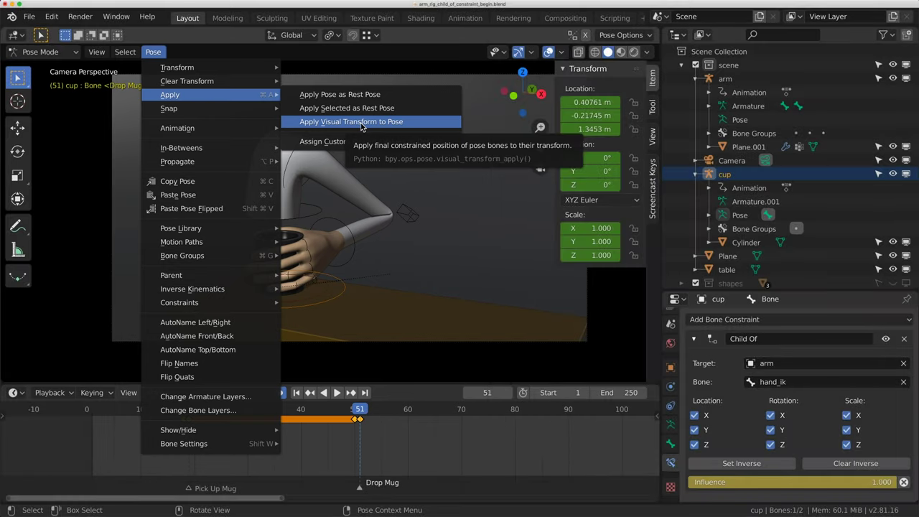
pyautogui.click(362, 121)
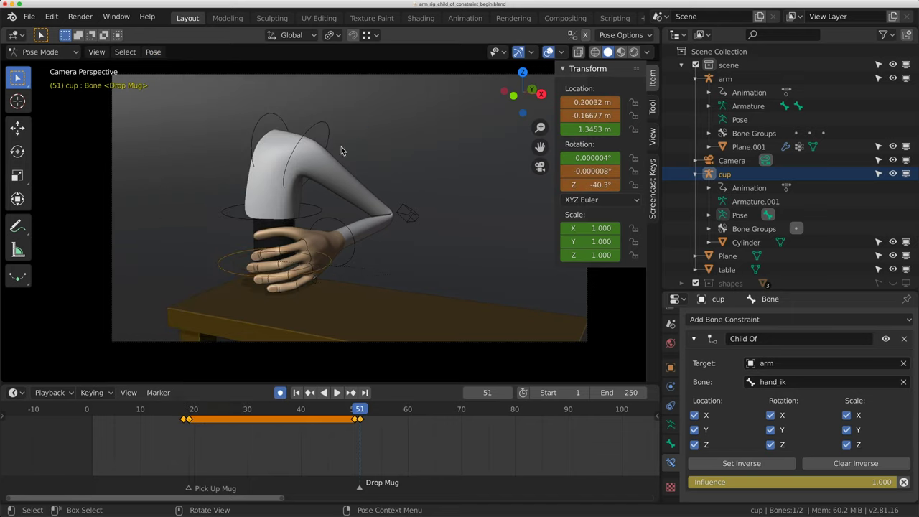
# Step: Insert keyframes on the cup bone's baked location, rotation and scale fields at frame 51
pyautogui.rightClick(594, 120)
pyautogui.click(594, 122)
pyautogui.rightClick(589, 169)
pyautogui.click(589, 166)
pyautogui.rightClick(601, 249)
pyautogui.click(600, 252)
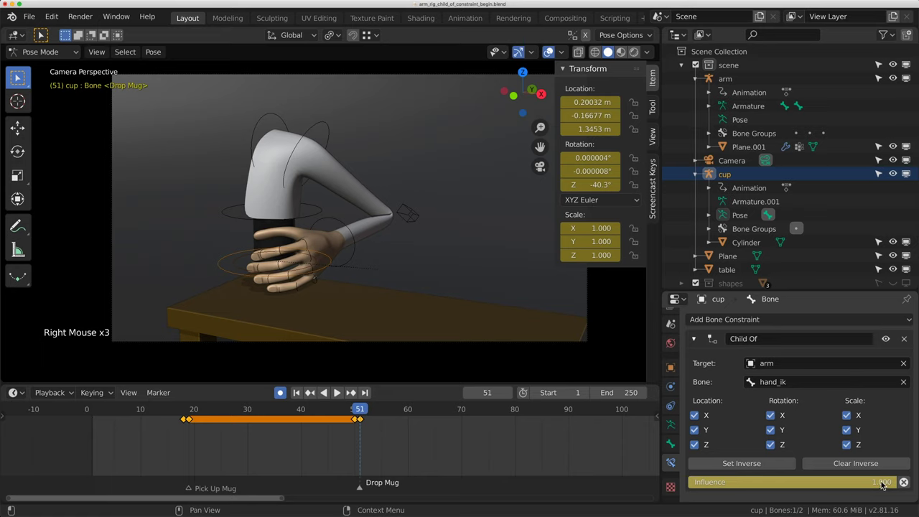
pyautogui.moveTo(882, 485)
pyautogui.mouseDown()
pyautogui.moveTo(688, 484)
pyautogui.moveTo(897, 485)
pyautogui.mouseUp()
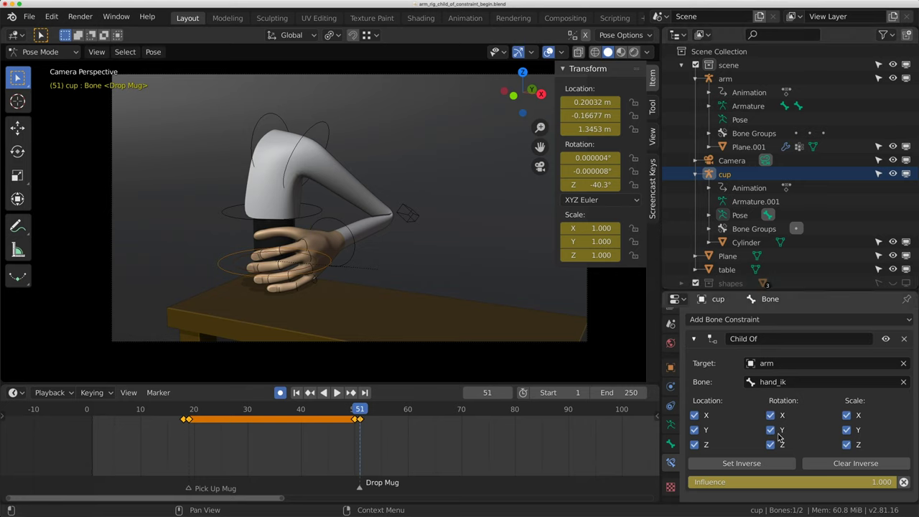
# Step: Set the Child Of influence to 0, keyframe it at frame 51, and compare frames 51–52
pyautogui.moveTo(894, 482); pyautogui.dragTo(744, 490)
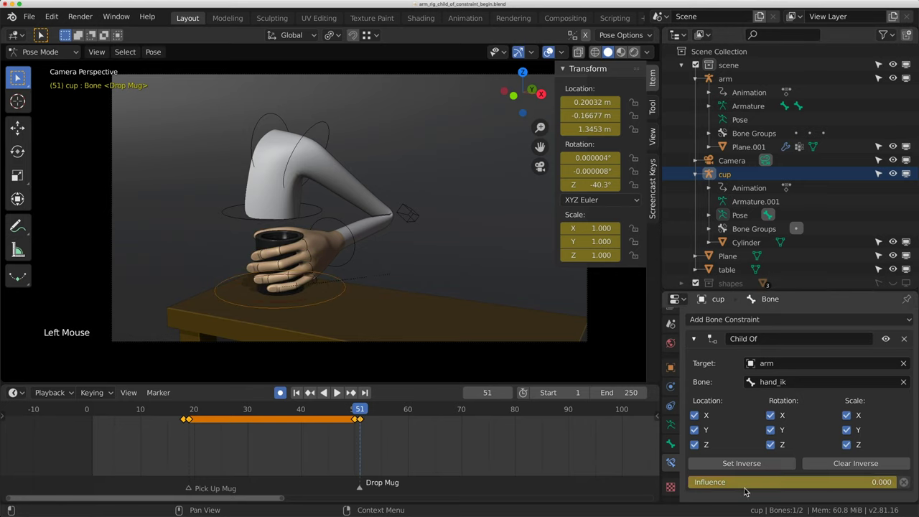
pyautogui.press('i')
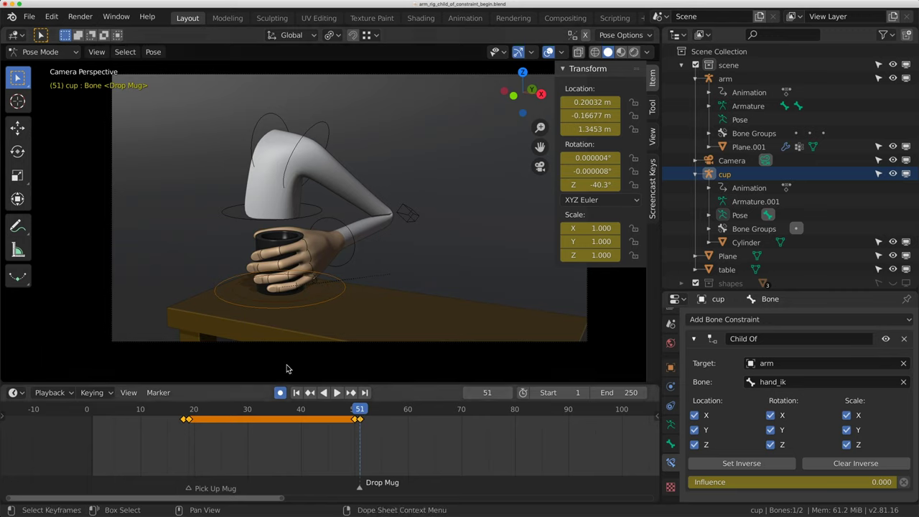
pyautogui.moveTo(361, 413)
pyautogui.mouseDown()
pyautogui.moveTo(377, 417)
pyautogui.moveTo(360, 419)
pyautogui.mouseUp()
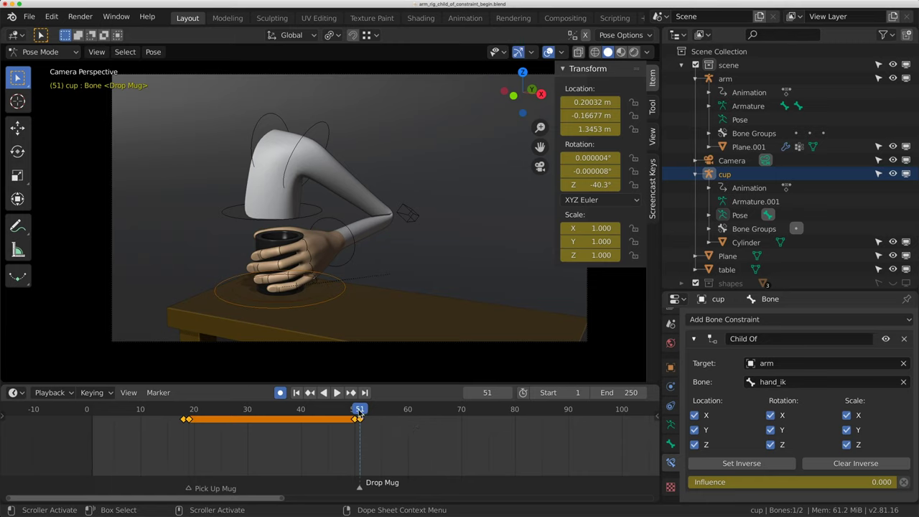
# Step: Play the animation back and forth to review the mug drop
pyautogui.click(337, 392)
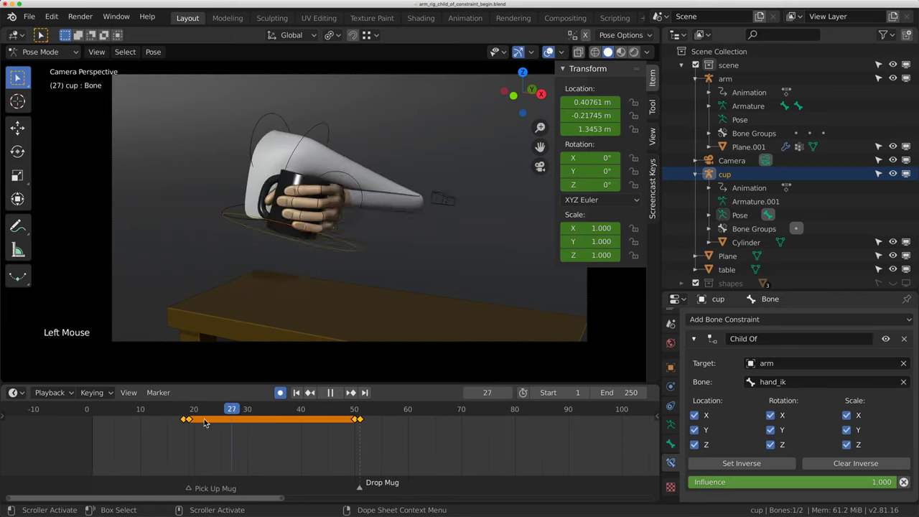
pyautogui.press('space')
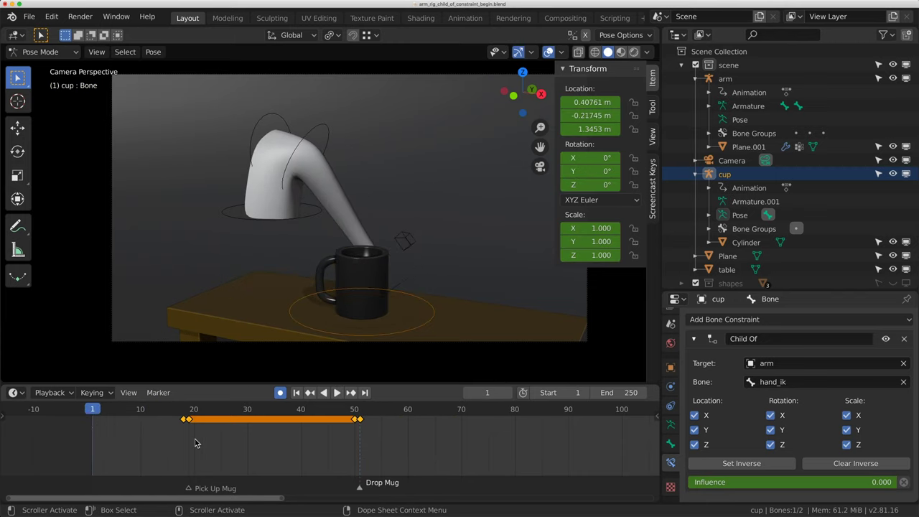
pyautogui.press('space')
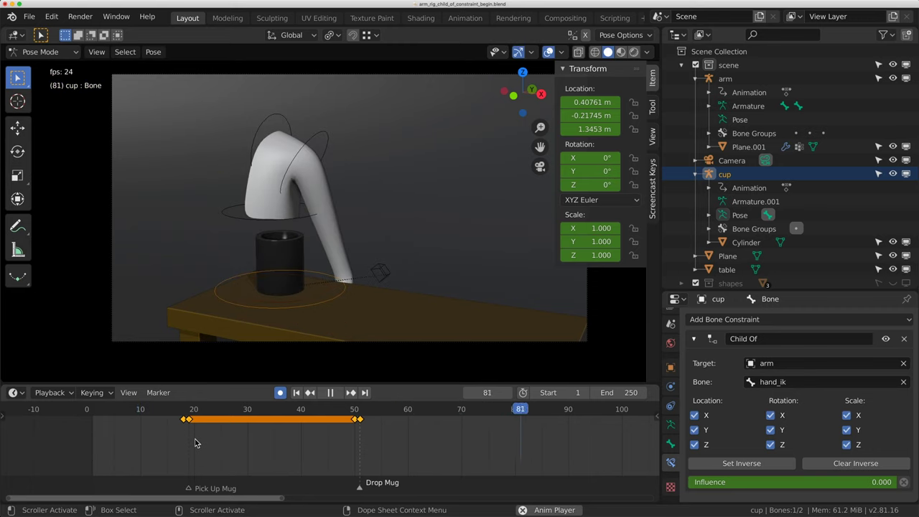
pyautogui.press('space')
# Step: Set the scene end frame to 100
pyautogui.click(606, 395)
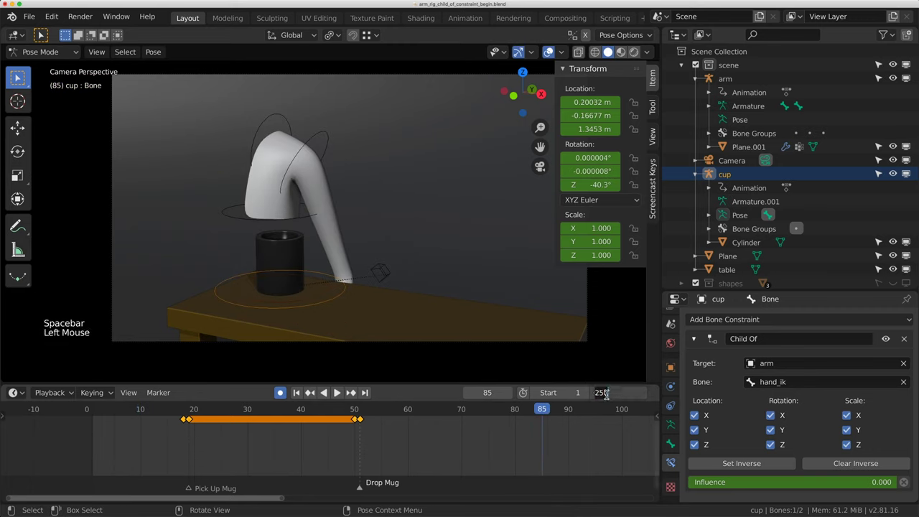
pyautogui.write('00')
pyautogui.press('space')
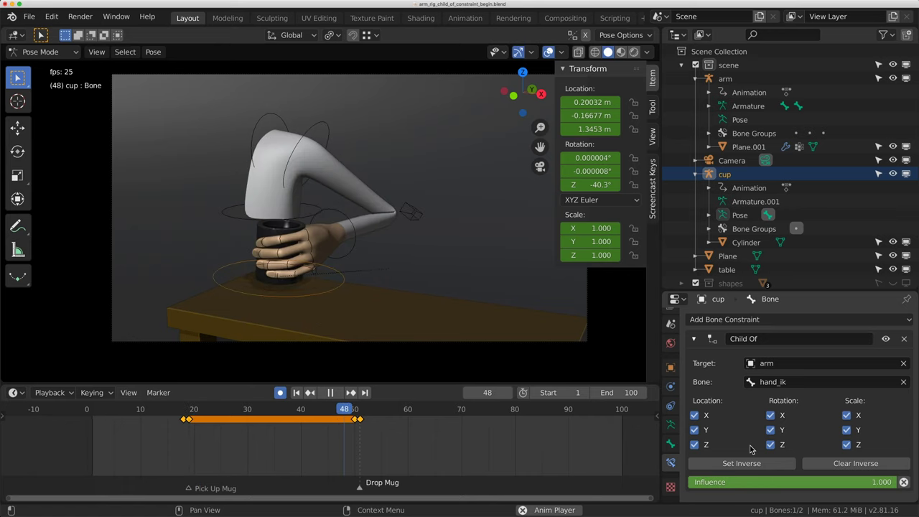
# Step: Return to frame 51, set the Child Of influence to 1 and Set Inverse
pyautogui.press('space')
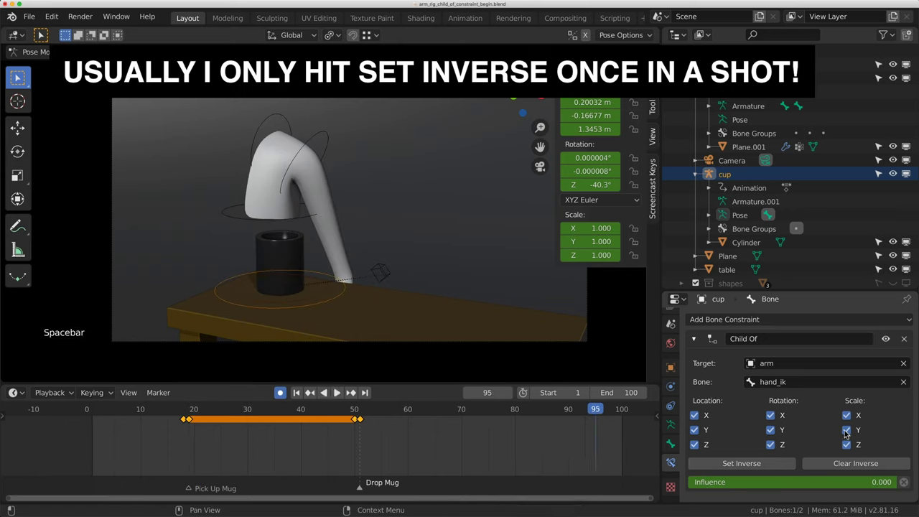
pyautogui.moveTo(337, 412); pyautogui.dragTo(361, 411)
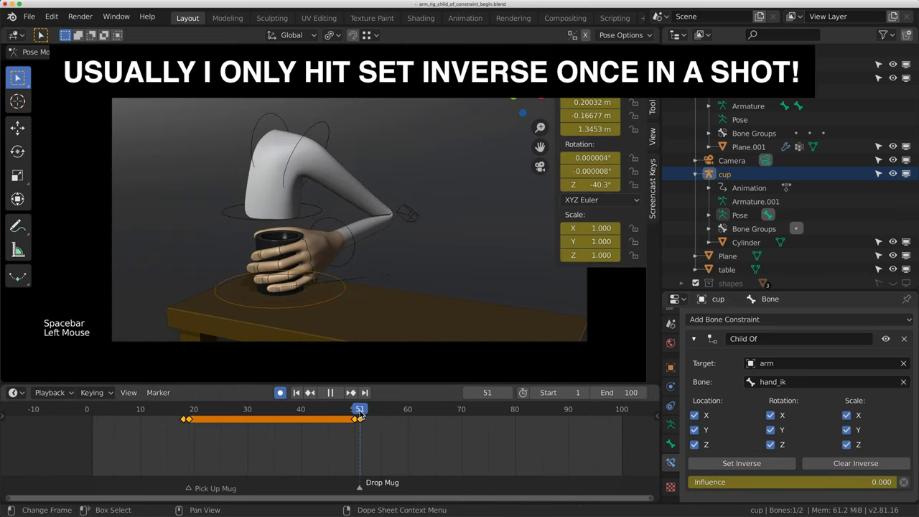
pyautogui.click(746, 482)
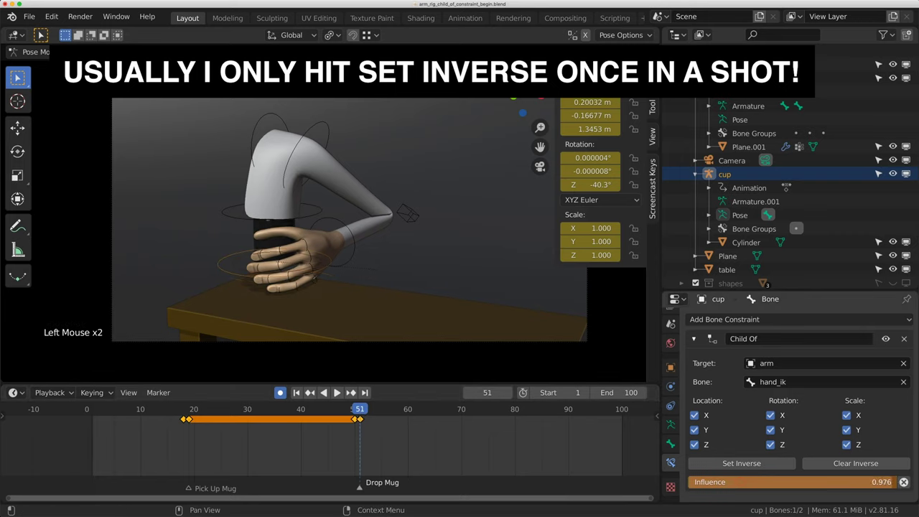
pyautogui.click(743, 464)
# Step: Orbit the free view and repeatedly recompute the Child Of inverse
pyautogui.press('KP_5')
pyautogui.press('KP_5')
pyautogui.press('KP_5')
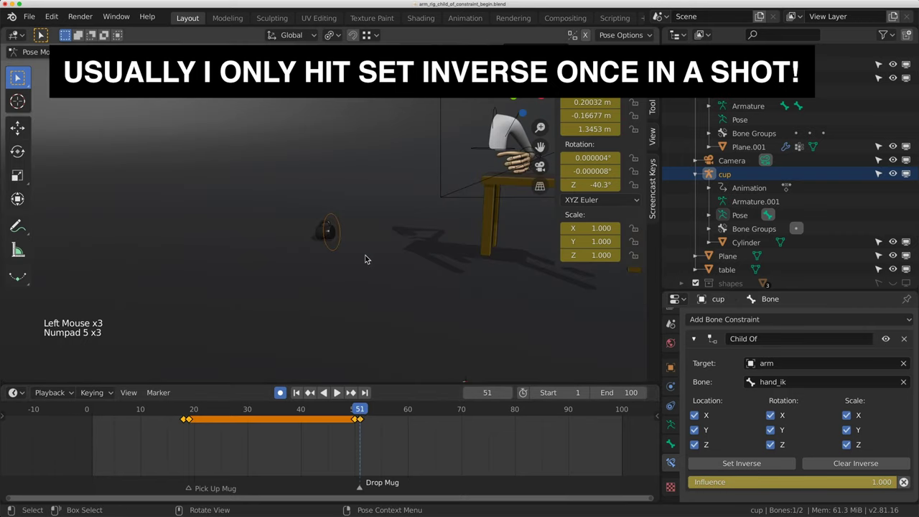
pyautogui.moveTo(364, 256); pyautogui.dragTo(369, 260, button='middle')
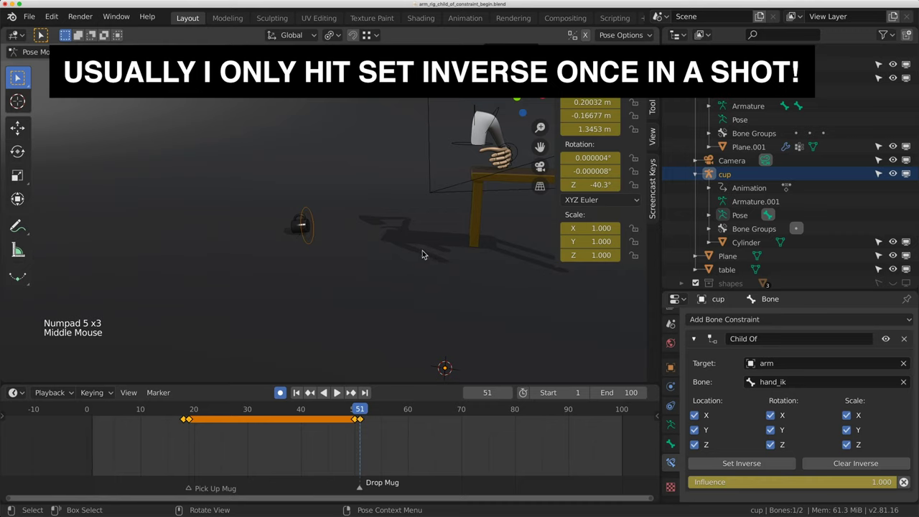
pyautogui.click(741, 463)
pyautogui.click(741, 463)
pyautogui.click(741, 463)
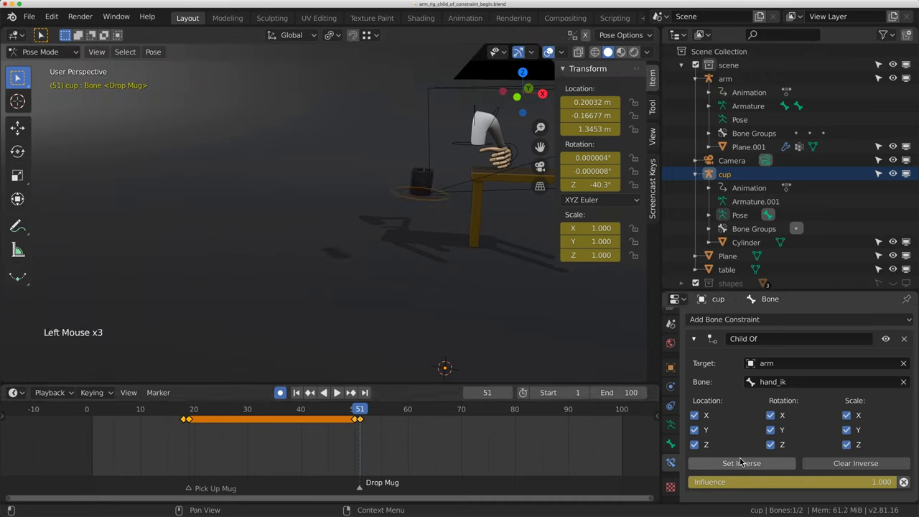
pyautogui.tripleClick(740, 462)
pyautogui.doubleClick(741, 462)
pyautogui.doubleClick(741, 462)
pyautogui.doubleClick(740, 462)
pyautogui.doubleClick(741, 463)
pyautogui.click(740, 463)
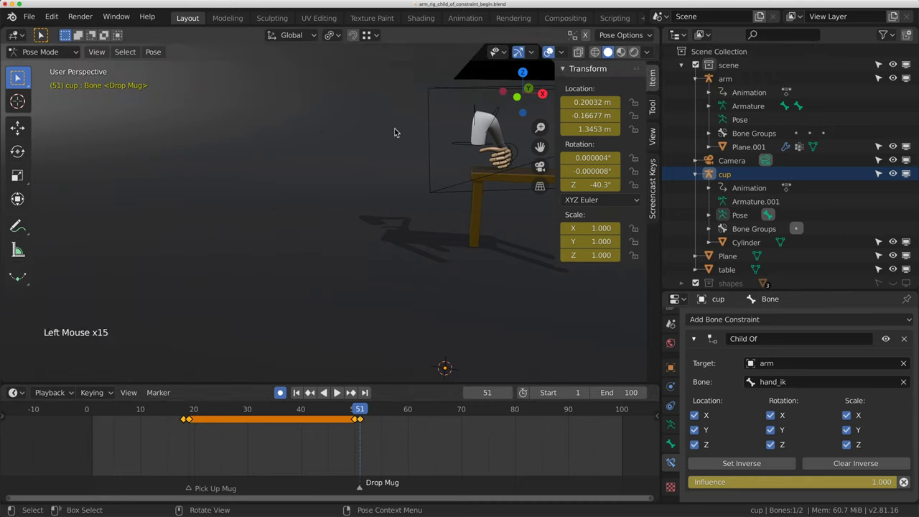
# Step: Recompute the inverse a few more times, return to camera view and play to confirm the resting mug
pyautogui.keyDown('shift'); pyautogui.moveTo(408, 142); pyautogui.dragTo(345, 194, button='middle'); pyautogui.keyUp('shift')
pyautogui.scroll(-5, 345, 194)
pyautogui.scroll(2, 345, 193)
pyautogui.tripleClick(740, 463)
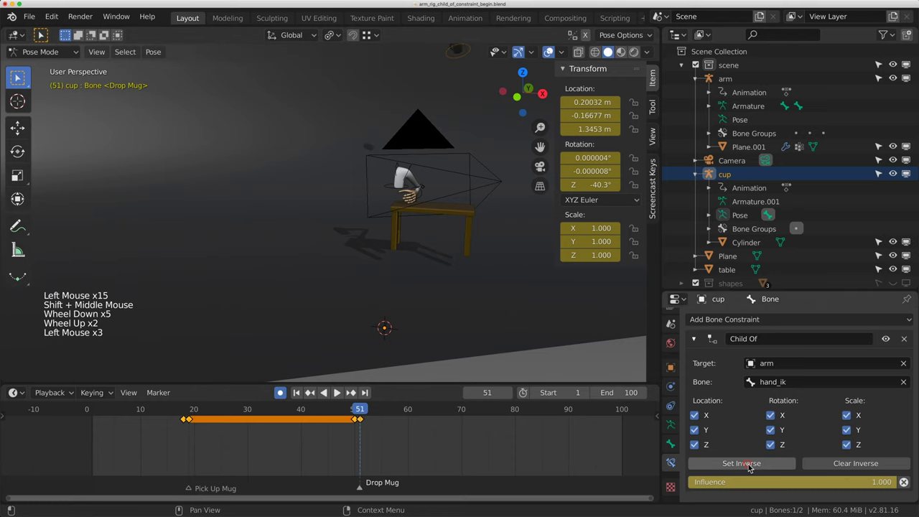
pyautogui.doubleClick(740, 463)
pyautogui.doubleClick(741, 463)
pyautogui.click(741, 463)
pyautogui.press('KP_0')
pyautogui.click(336, 391)
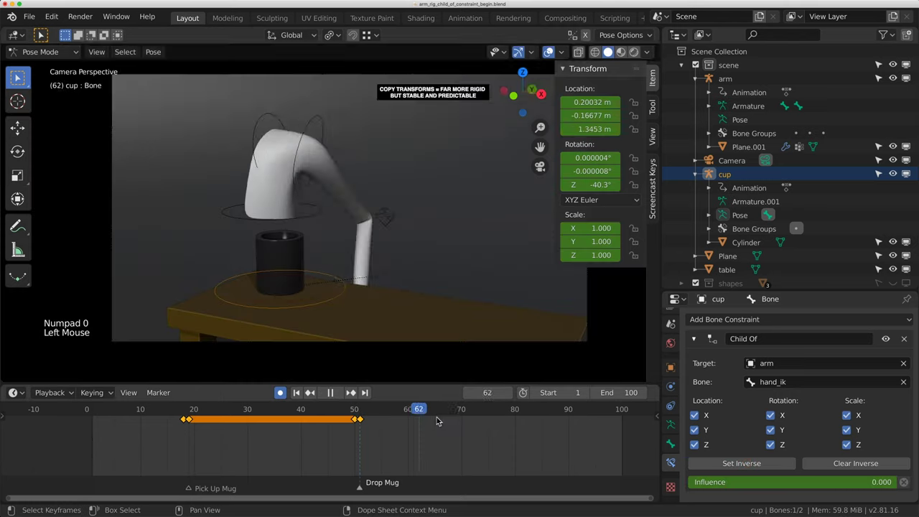
pyautogui.moveTo(487, 421); pyautogui.dragTo(316, 420)
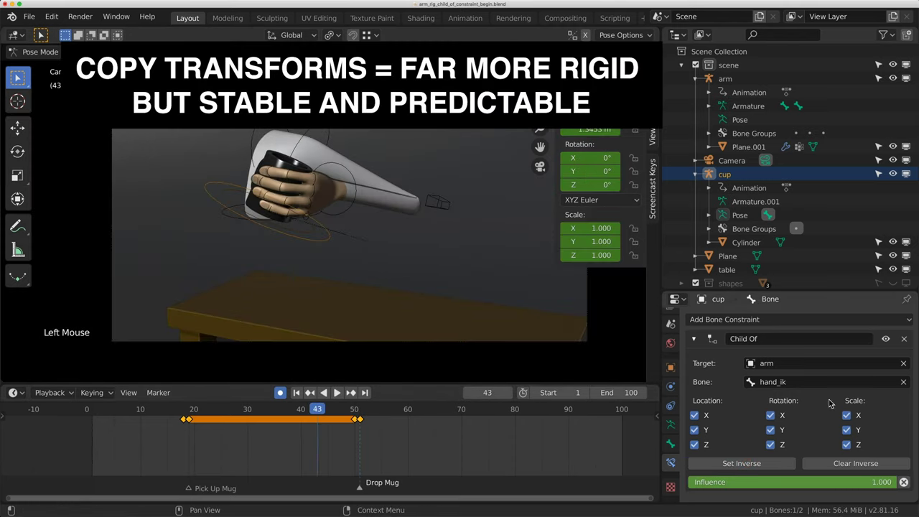
pyautogui.click(750, 319)
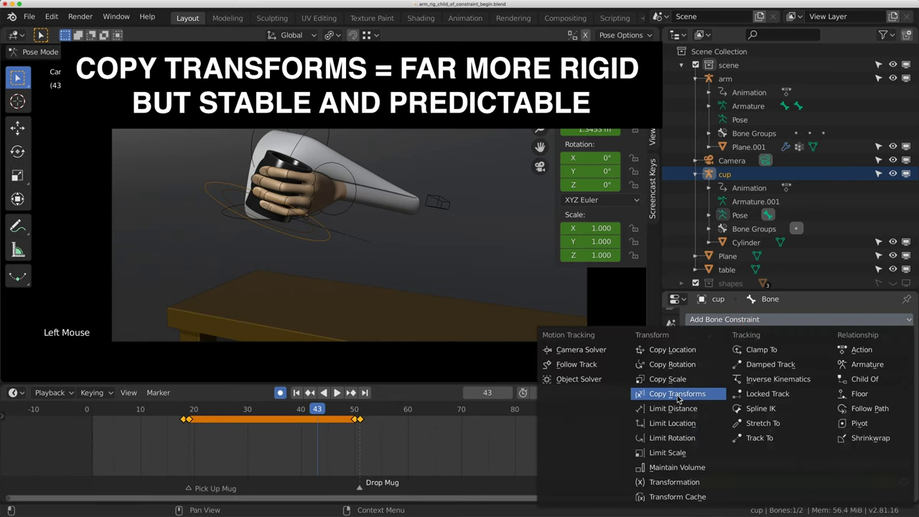
pyautogui.click(864, 378)
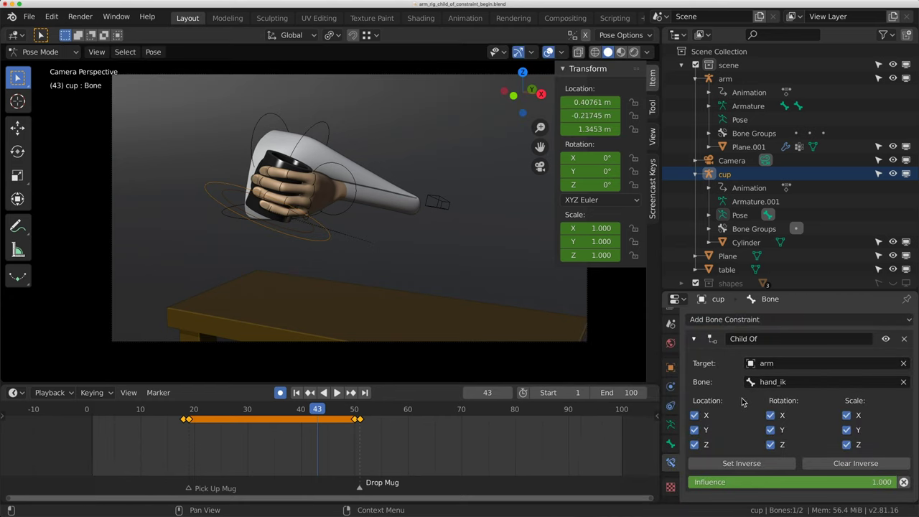
pyautogui.click(335, 392)
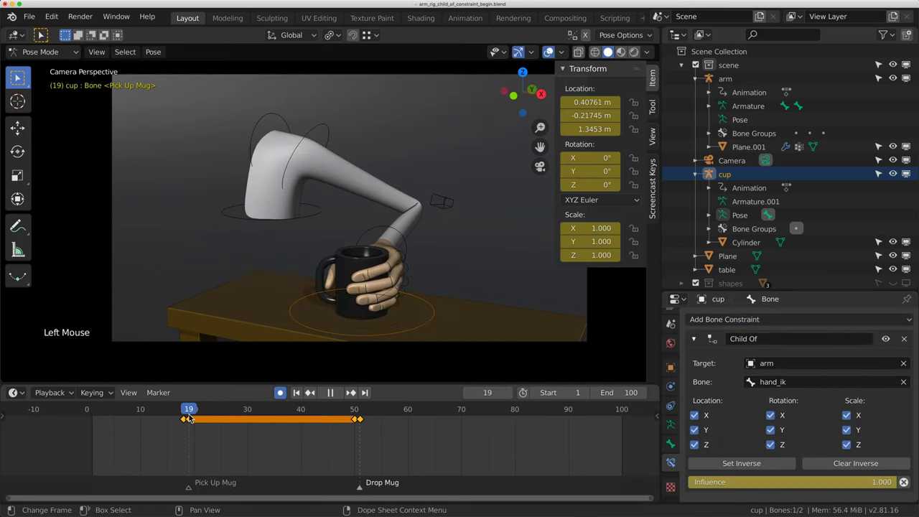
pyautogui.moveTo(341, 422); pyautogui.dragTo(301, 427)
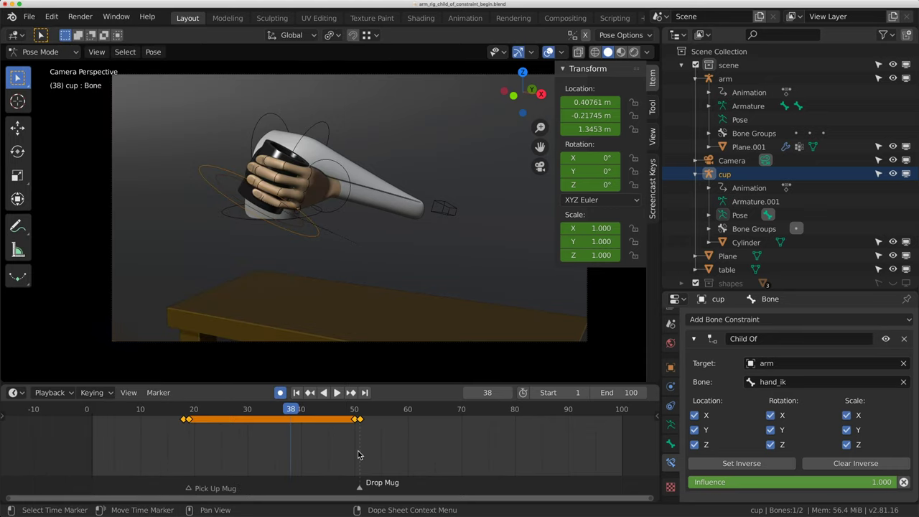
pyautogui.press('space')
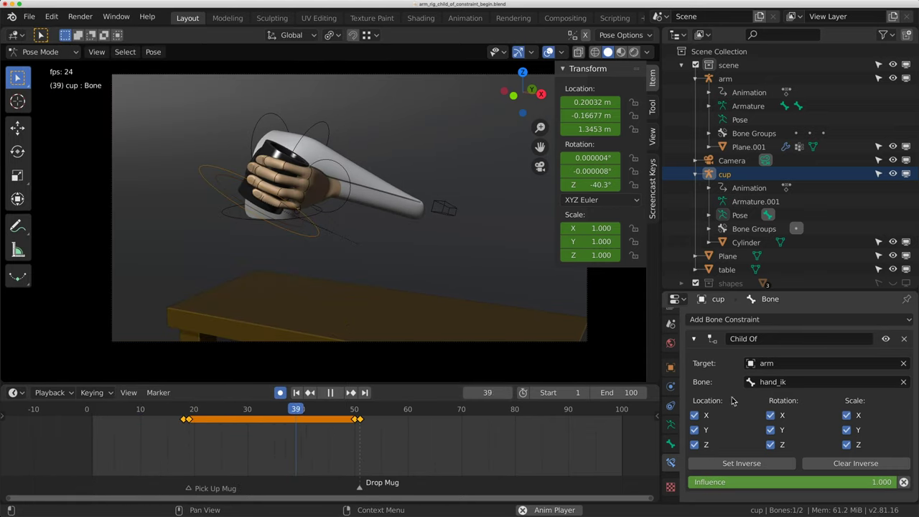